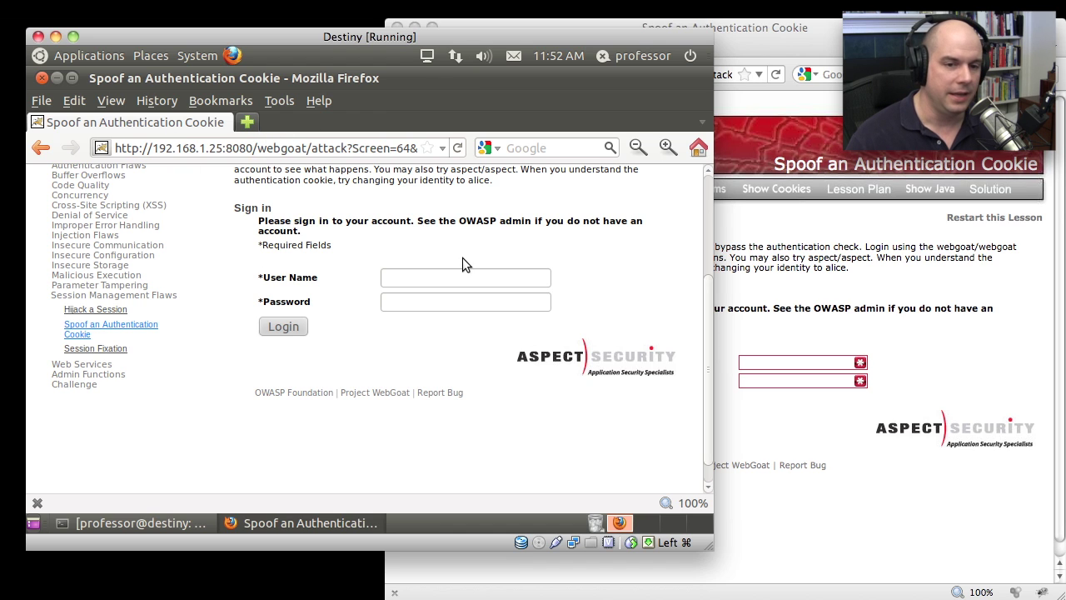
{"action": "scroll", "coordinate": [705, 201], "scroll_direction": "up", "scroll_amount": 4}
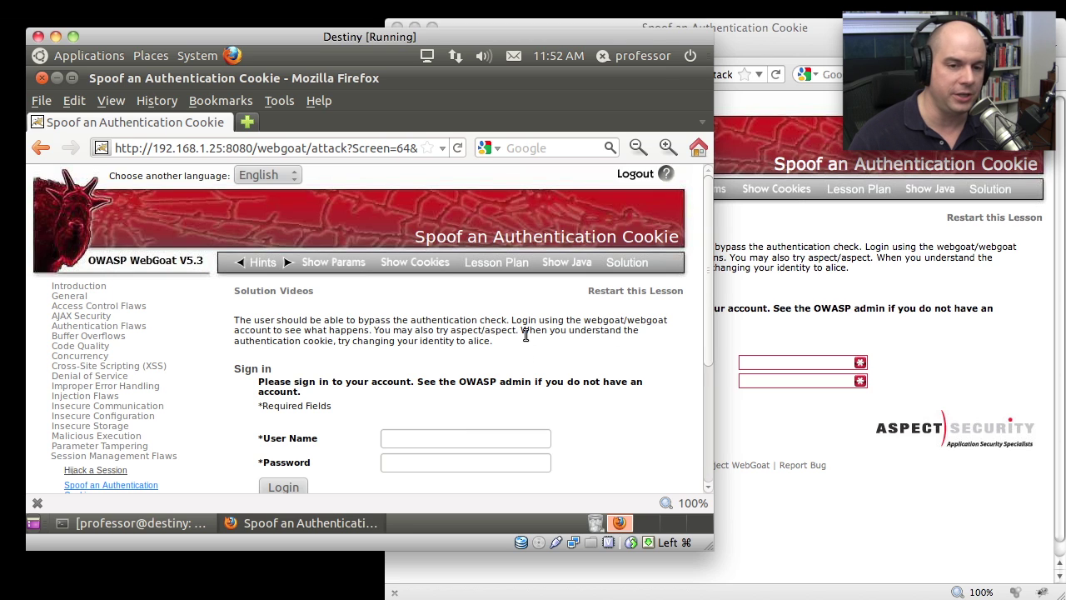
{"action": "left_click", "coordinate": [772, 241]}
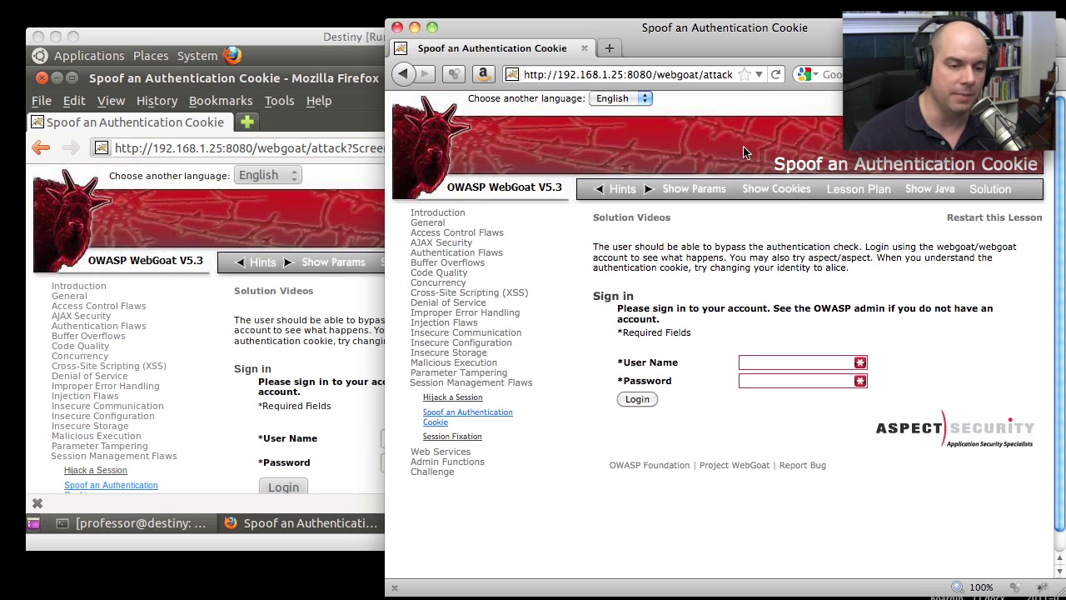
{"action": "left_click", "coordinate": [275, 236]}
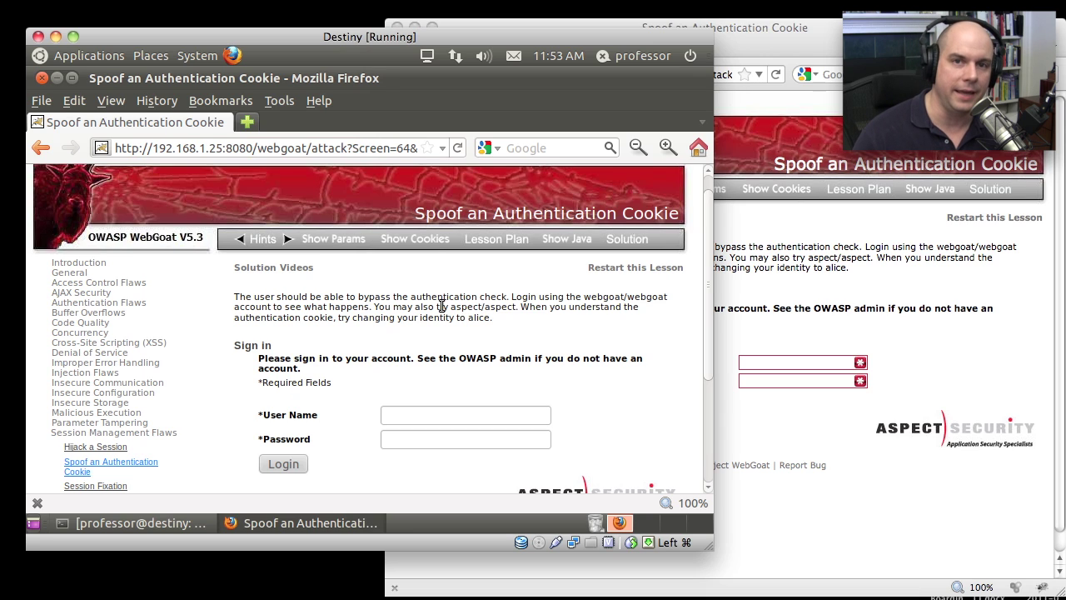
- Sign in to the lesson in the virtual machine's browser with user name webgoat and the account password
{"action": "left_click", "coordinate": [450, 407]}
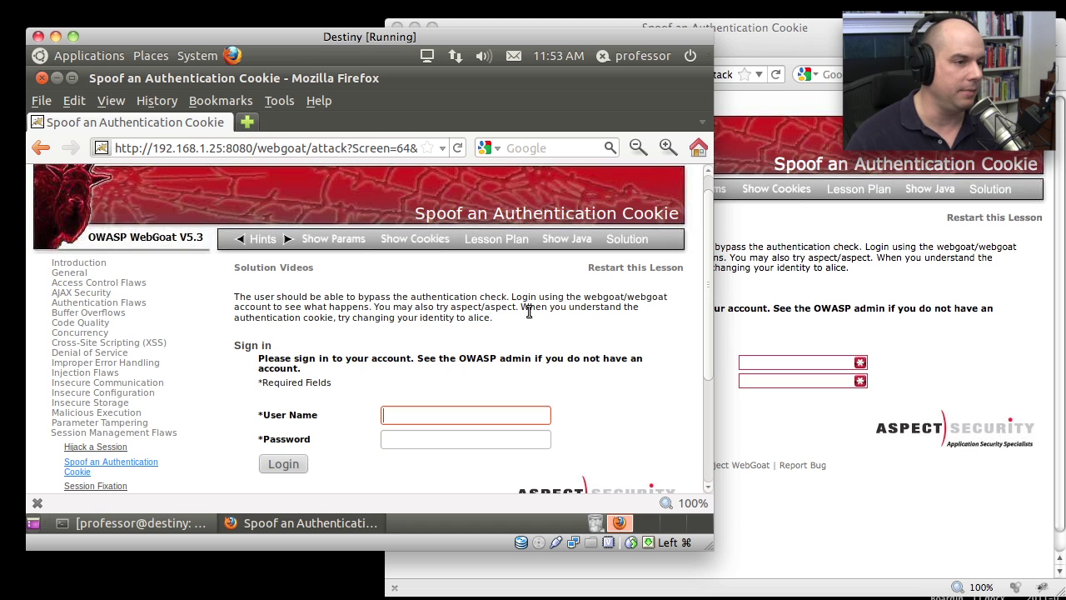
{"action": "left_click", "coordinate": [279, 102]}
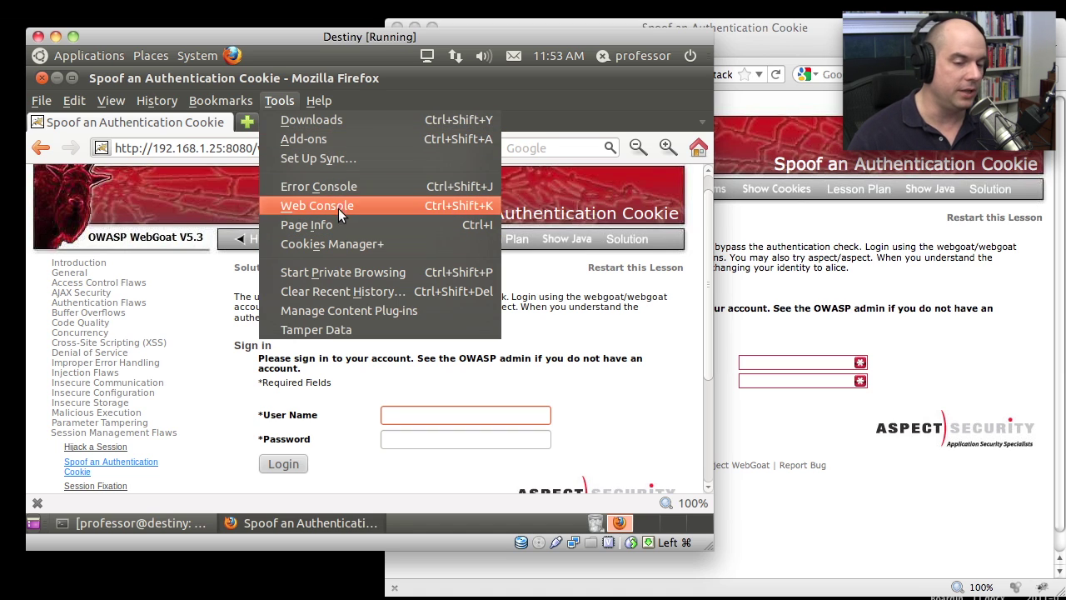
{"action": "left_click", "coordinate": [634, 186]}
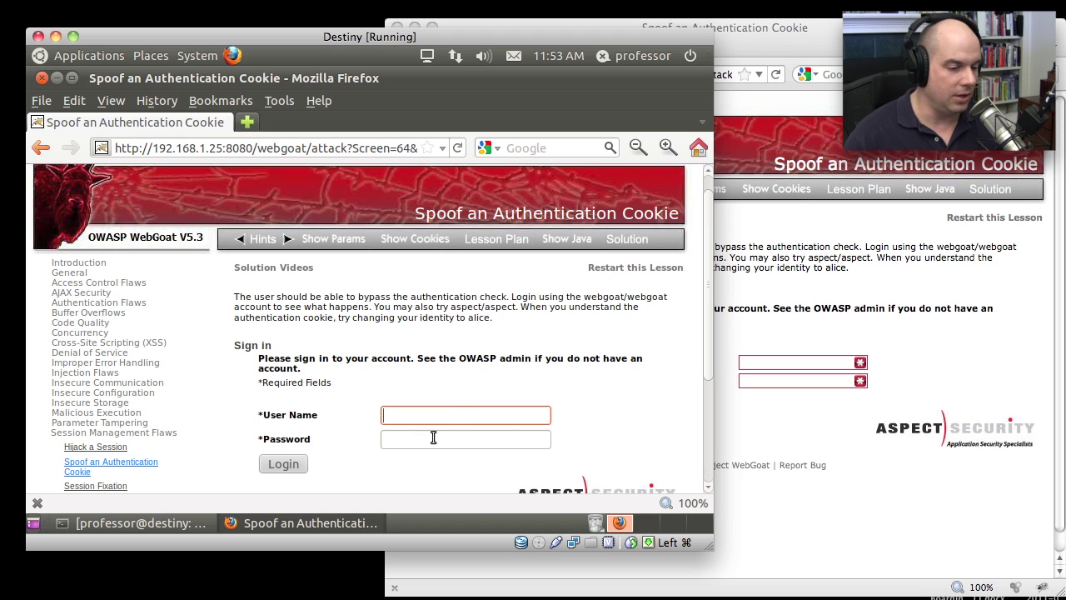
{"action": "type", "text": "webgoat"}
{"action": "key", "text": "Tab"}
{"action": "type", "text": "webgo"}
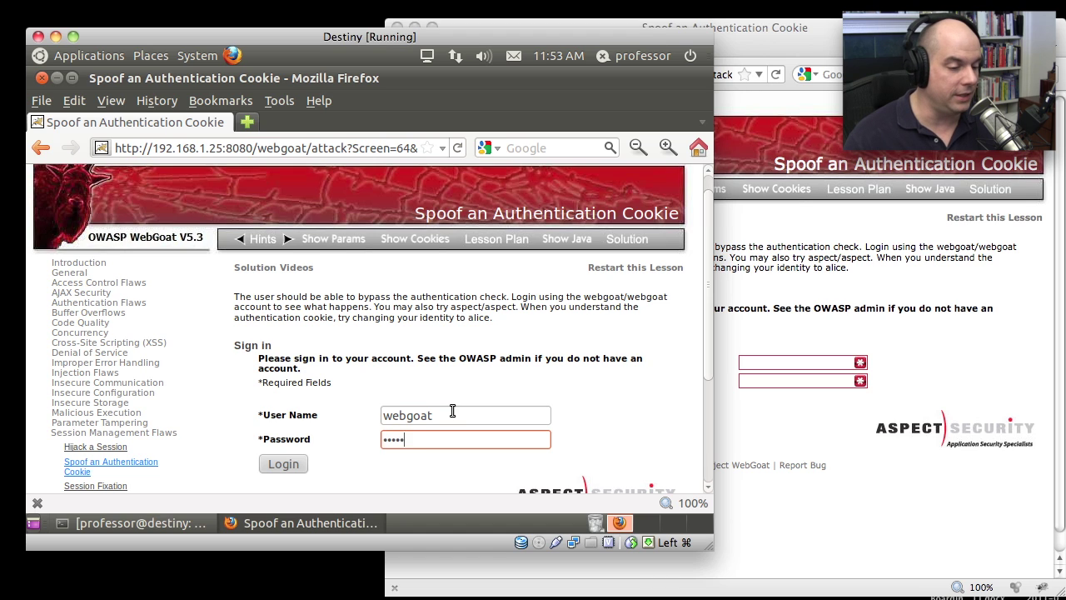
{"action": "type", "text": "at"}
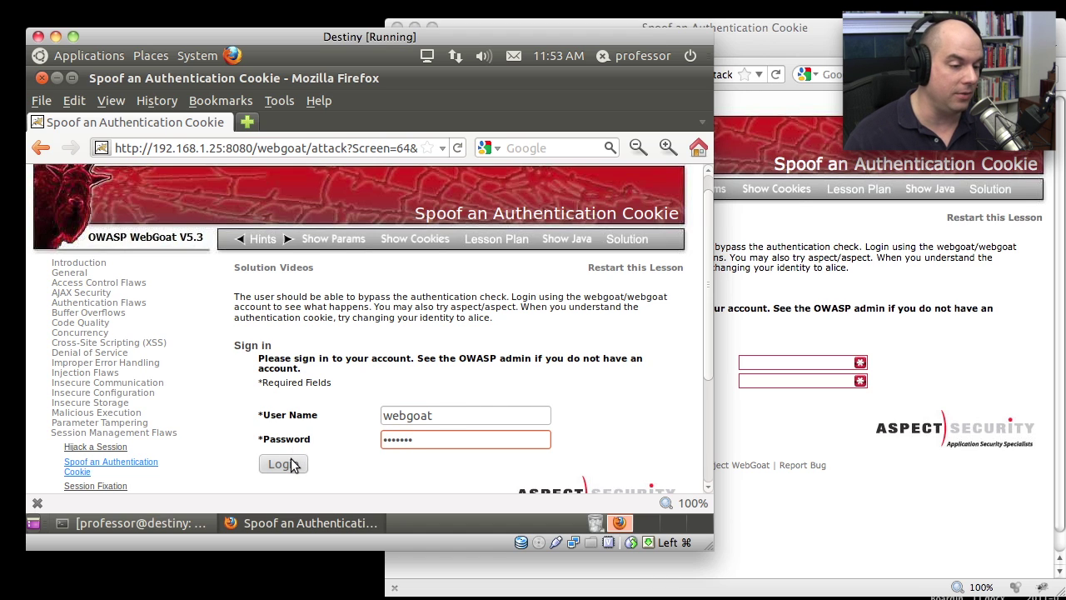
{"action": "left_click", "coordinate": [291, 461]}
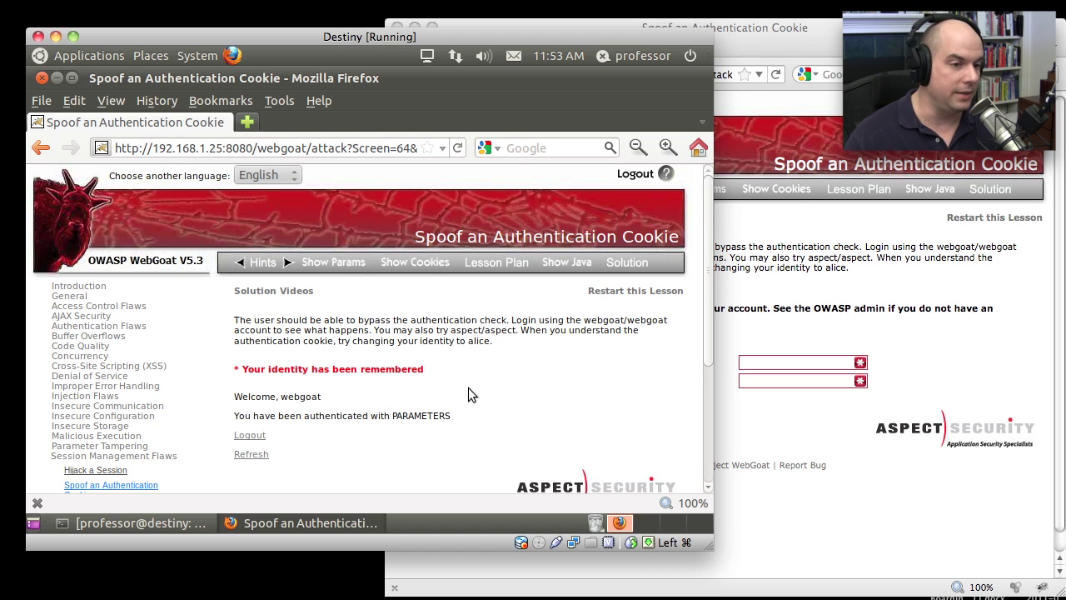
- Reload the signed-in lesson page twice, resending the form data, and reload the lesson page in the host browser
{"action": "left_click", "coordinate": [457, 147]}
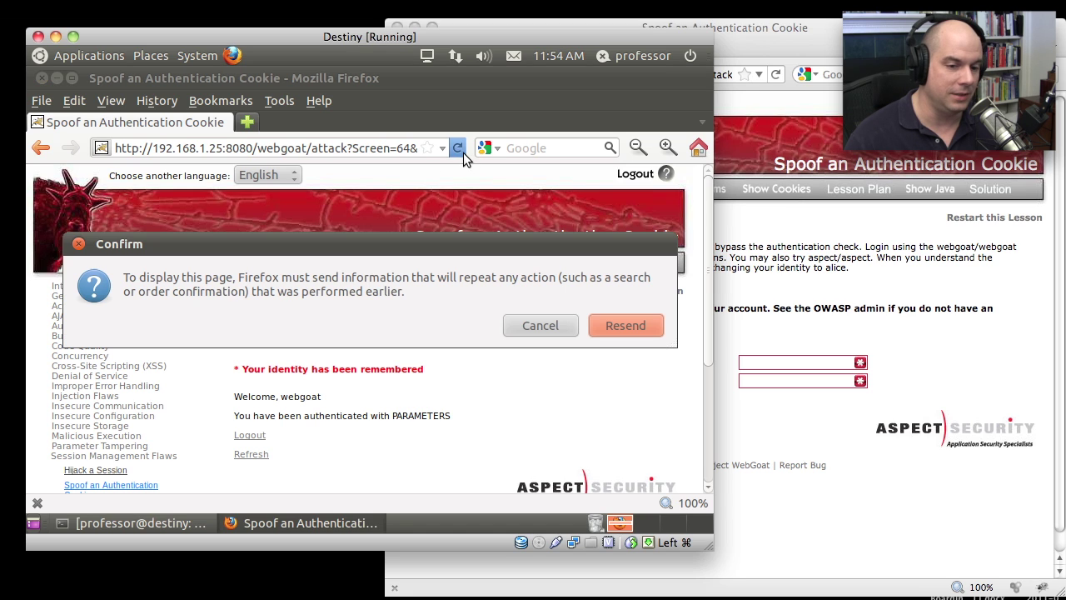
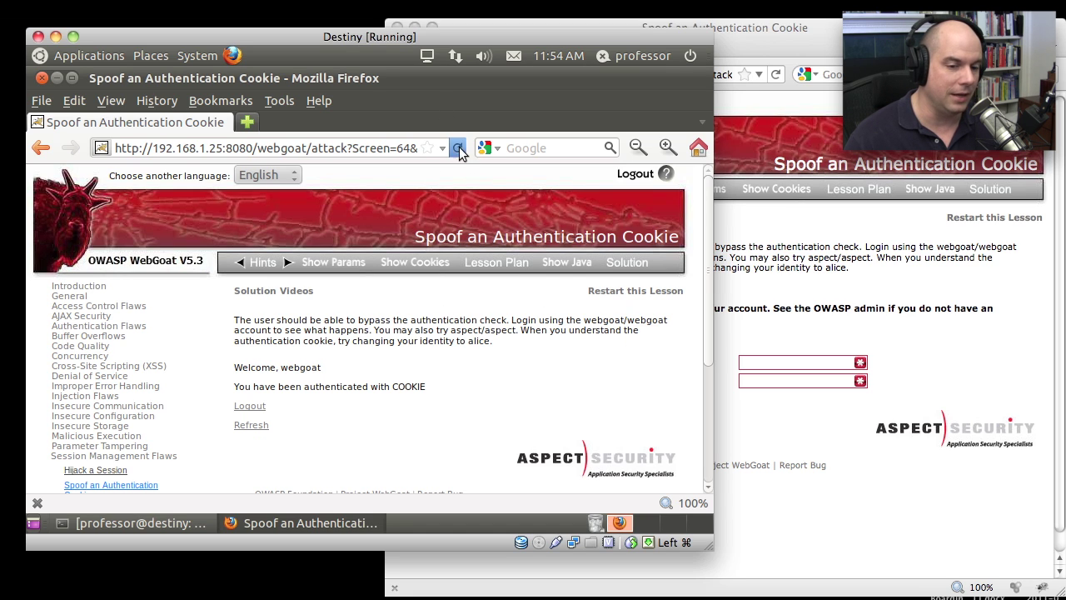
{"action": "left_click", "coordinate": [459, 148]}
{"action": "left_click", "coordinate": [616, 326]}
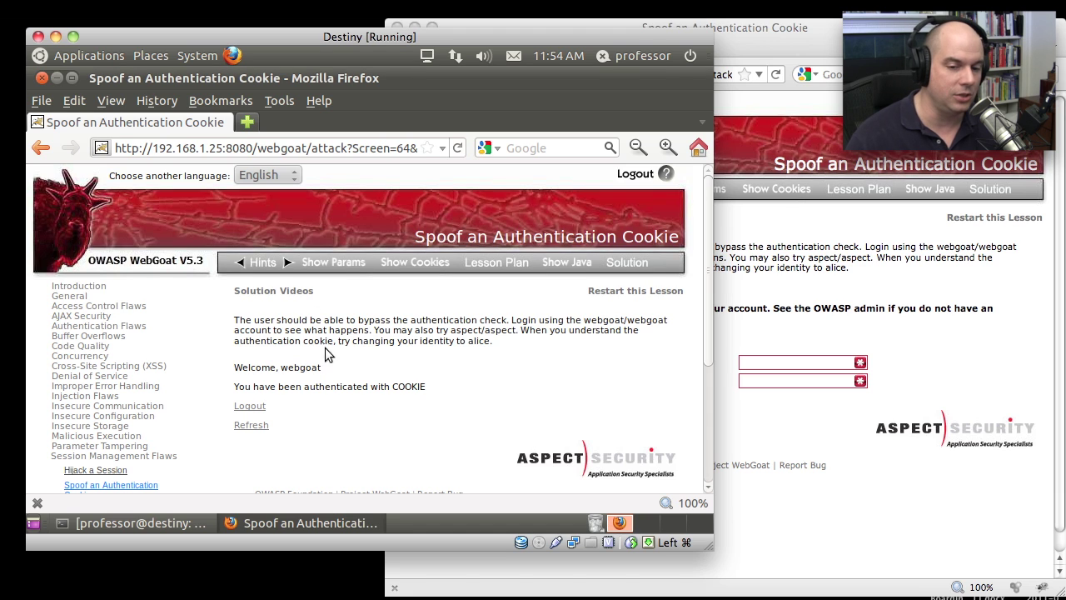
{"action": "left_click", "coordinate": [774, 132]}
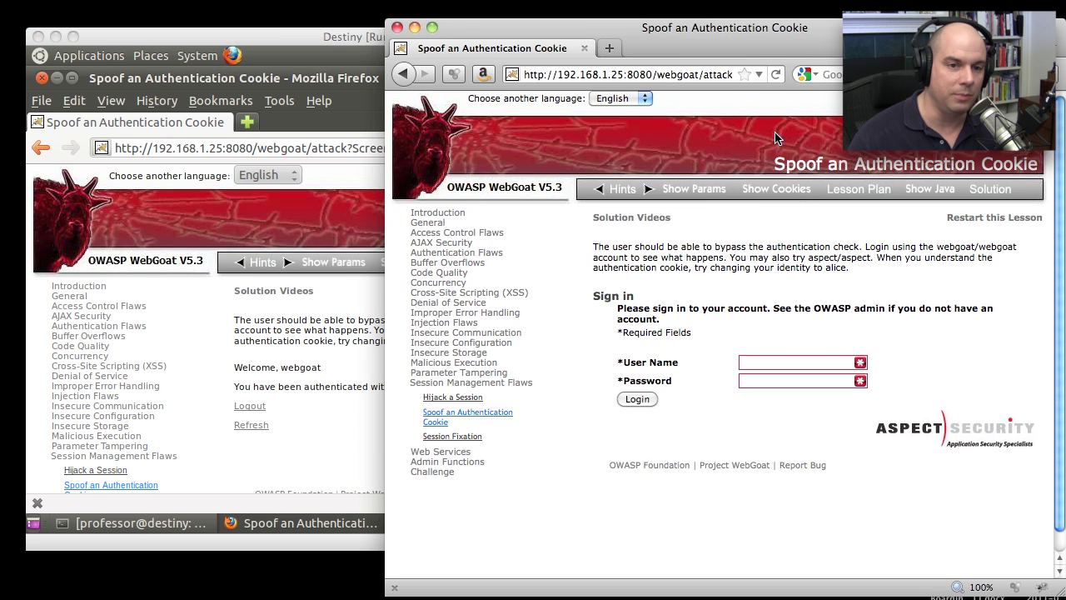
{"action": "left_click", "coordinate": [780, 75]}
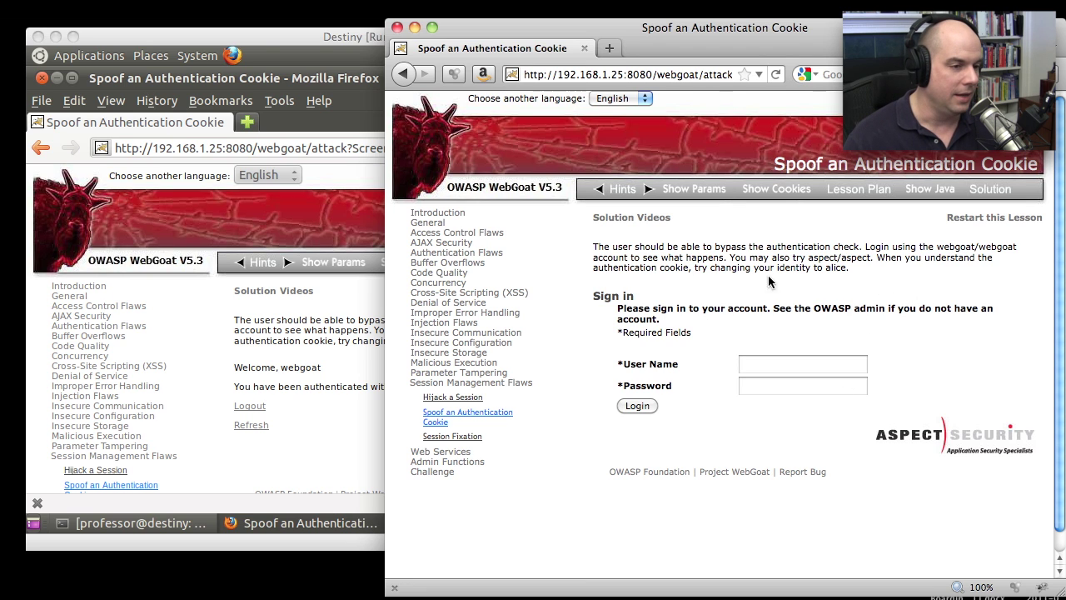
- Open Cookies Manager+ in the virtual machine's Firefox and select the content of the JSESSIONID cookie for 192.168.1.25
{"action": "left_click", "coordinate": [313, 343]}
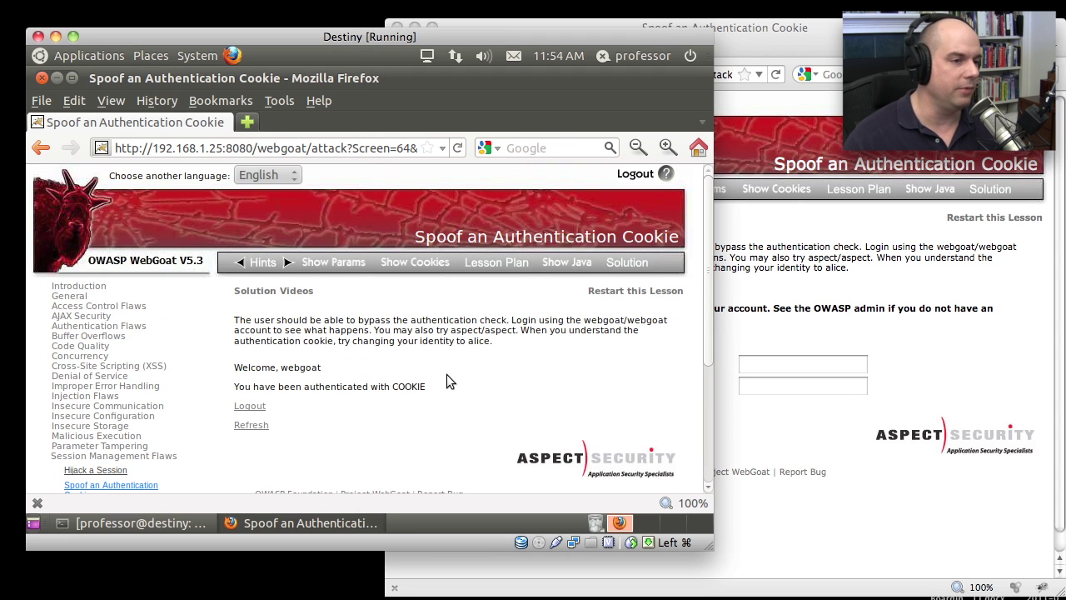
{"action": "left_click", "coordinate": [287, 103]}
{"action": "left_click", "coordinate": [325, 244]}
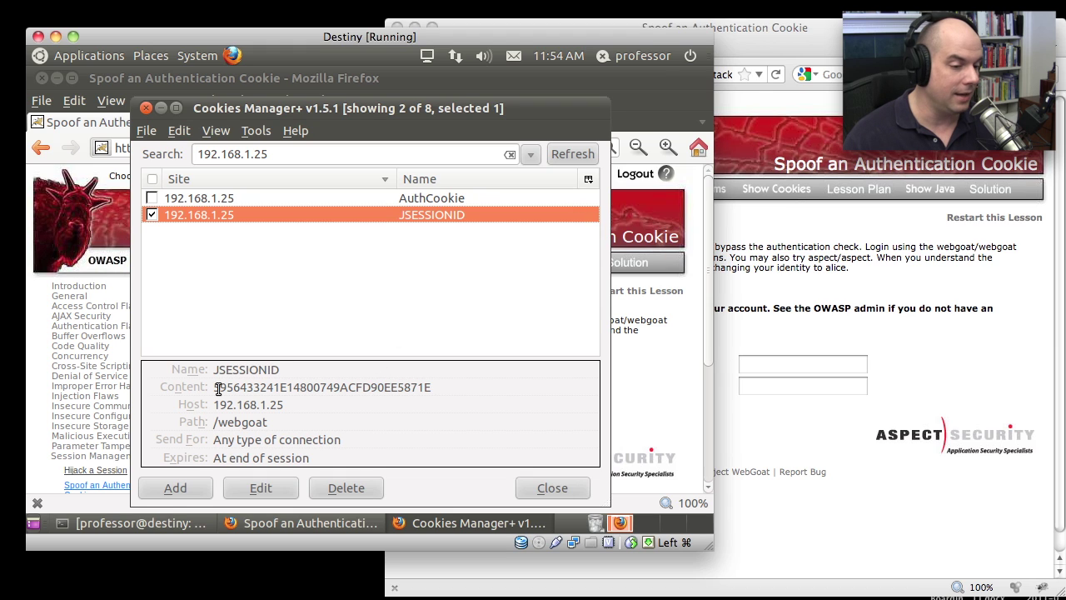
{"action": "left_click", "coordinate": [406, 385]}
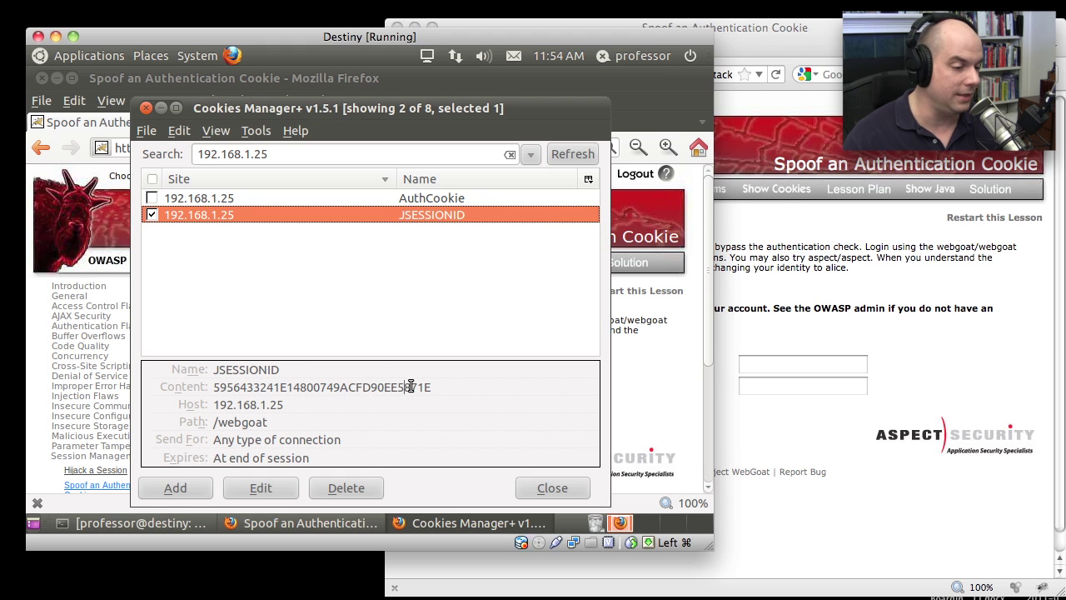
{"action": "double_click", "coordinate": [204, 384]}
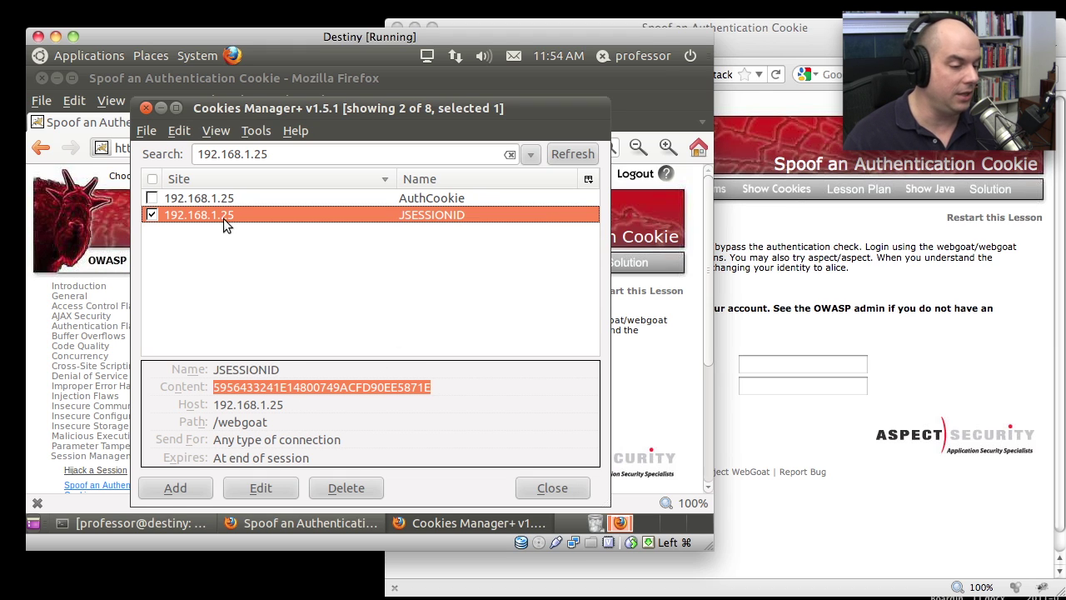
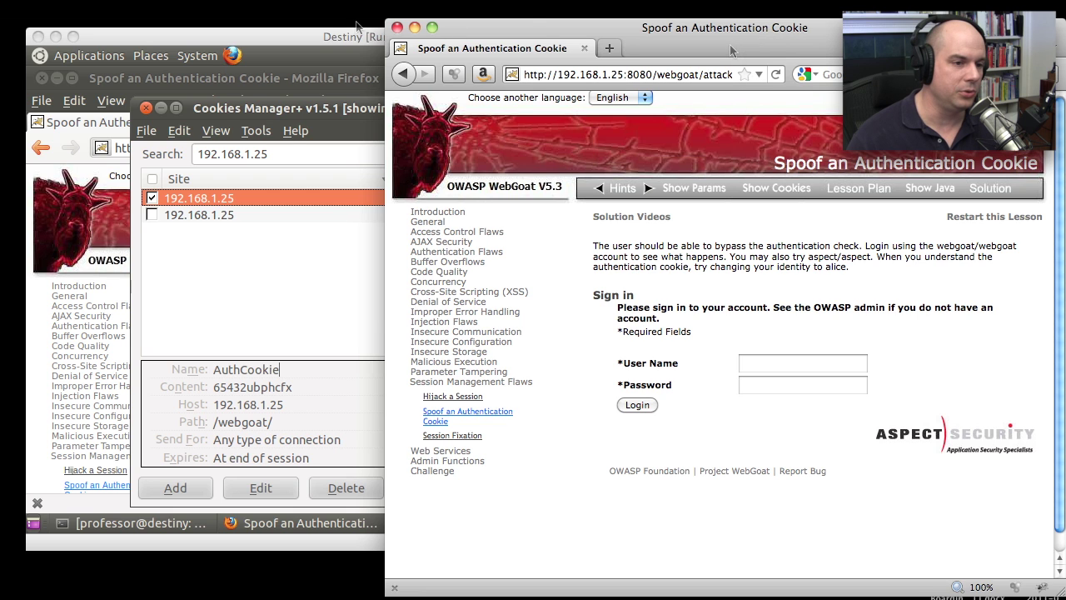
- In the host browser's Cookies Manager+, add a cookie named AuthCookie for host 192.168.1.25 and path /webgoat, pasting the authentication token as its content
{"action": "left_click", "coordinate": [360, 0]}
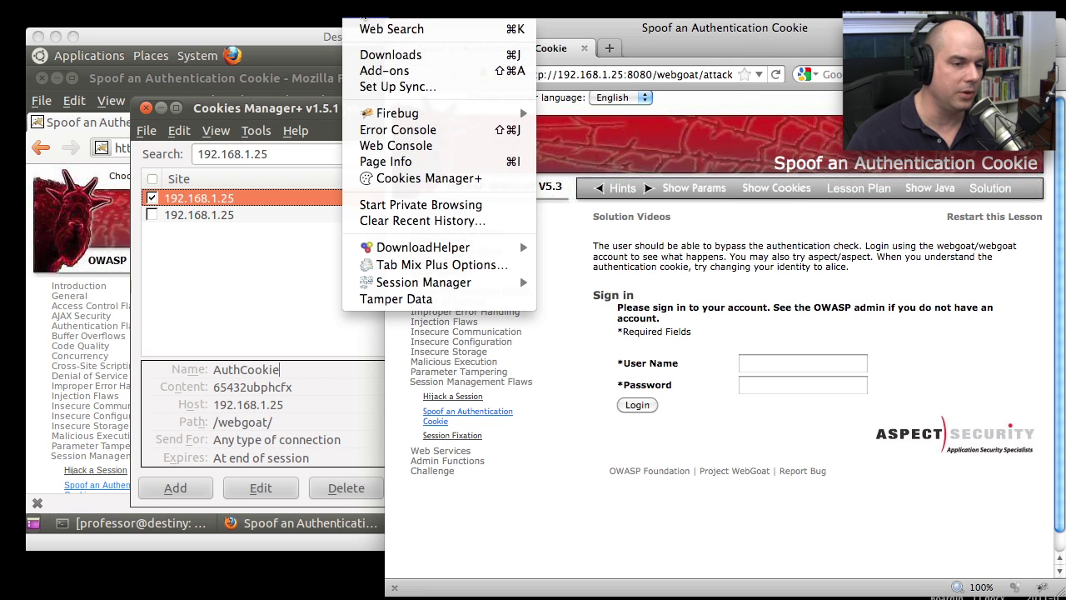
{"action": "left_click", "coordinate": [403, 179]}
{"action": "left_click_drag", "start_coordinate": [482, 272], "coordinate": [714, 149]}
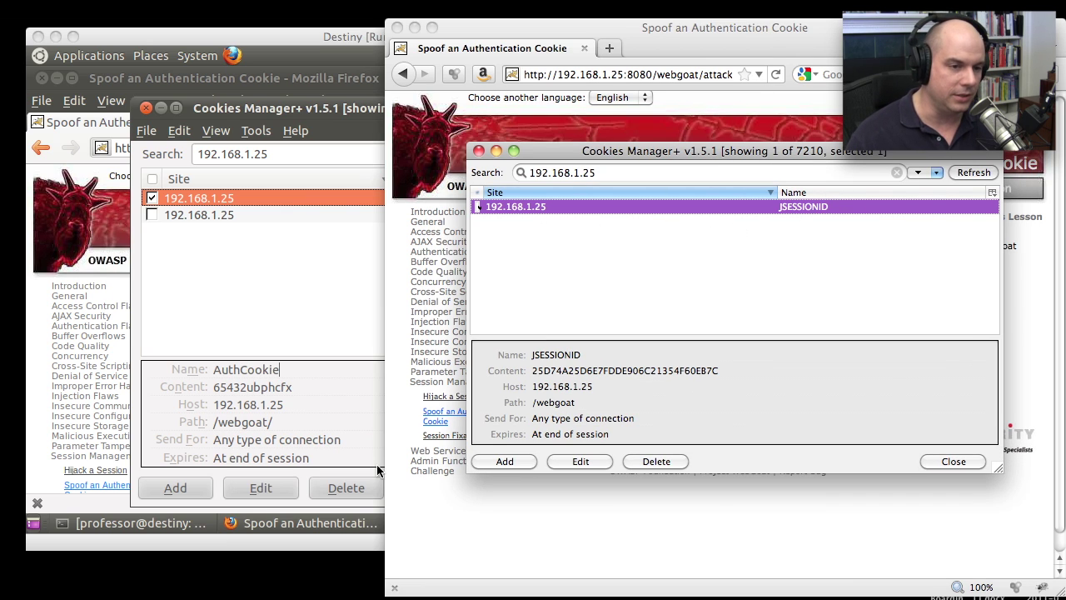
{"action": "left_click", "coordinate": [503, 461]}
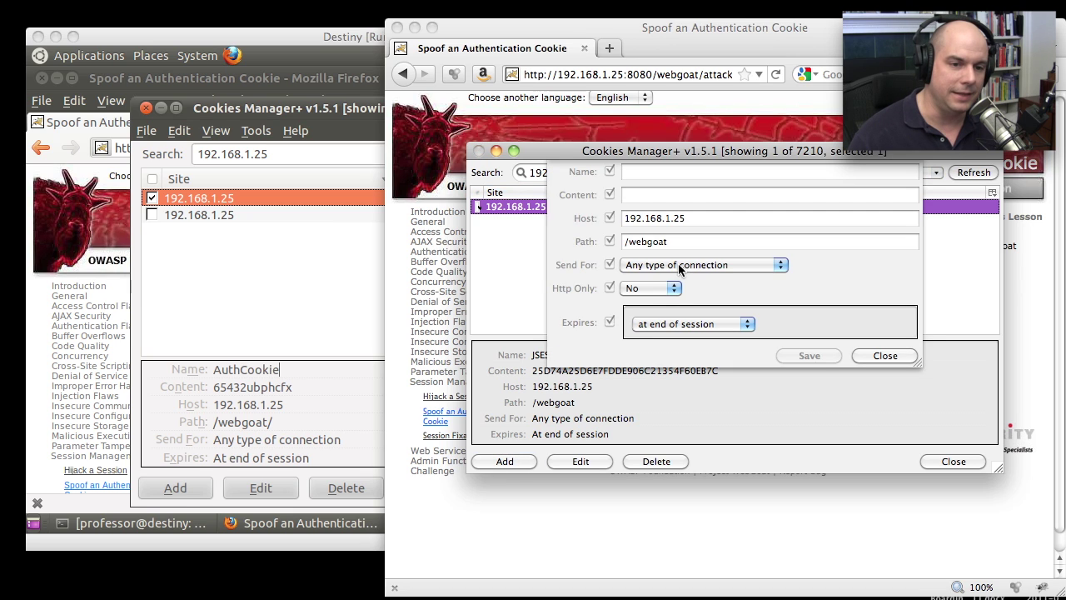
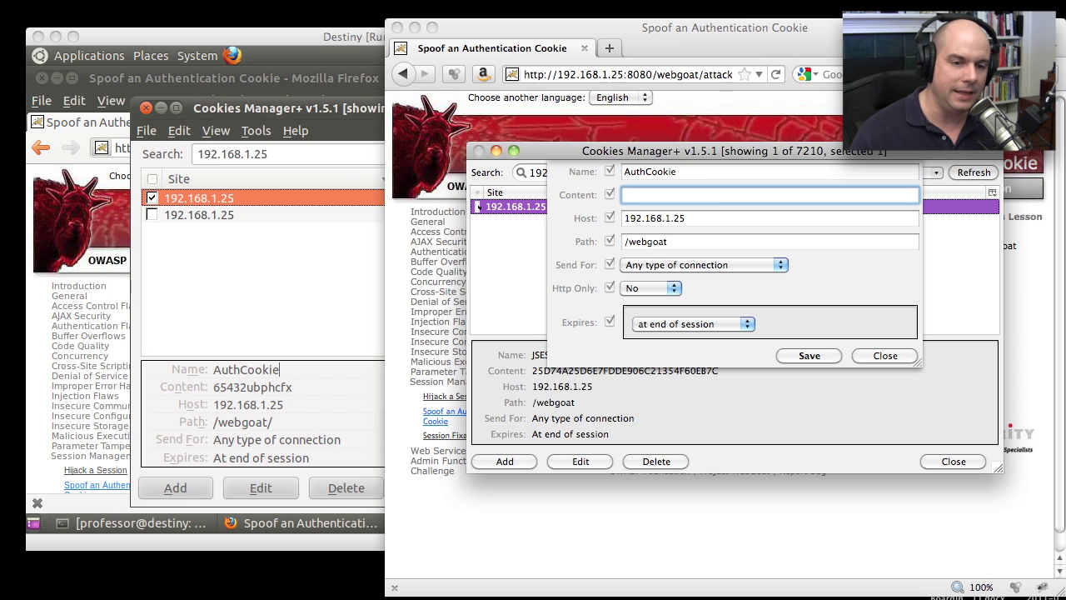
{"action": "right_click", "coordinate": [721, 198]}
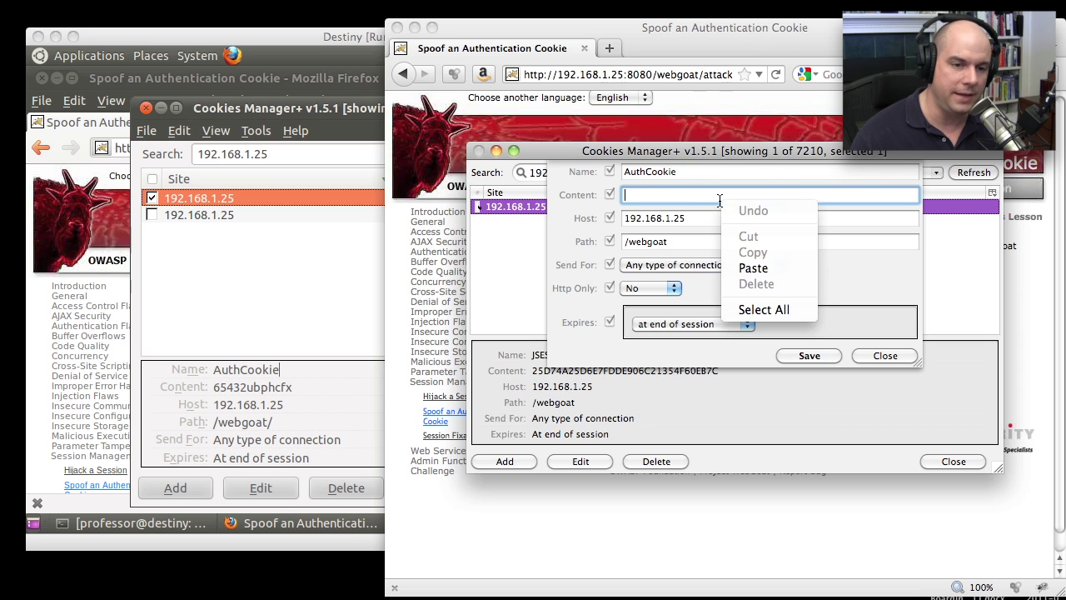
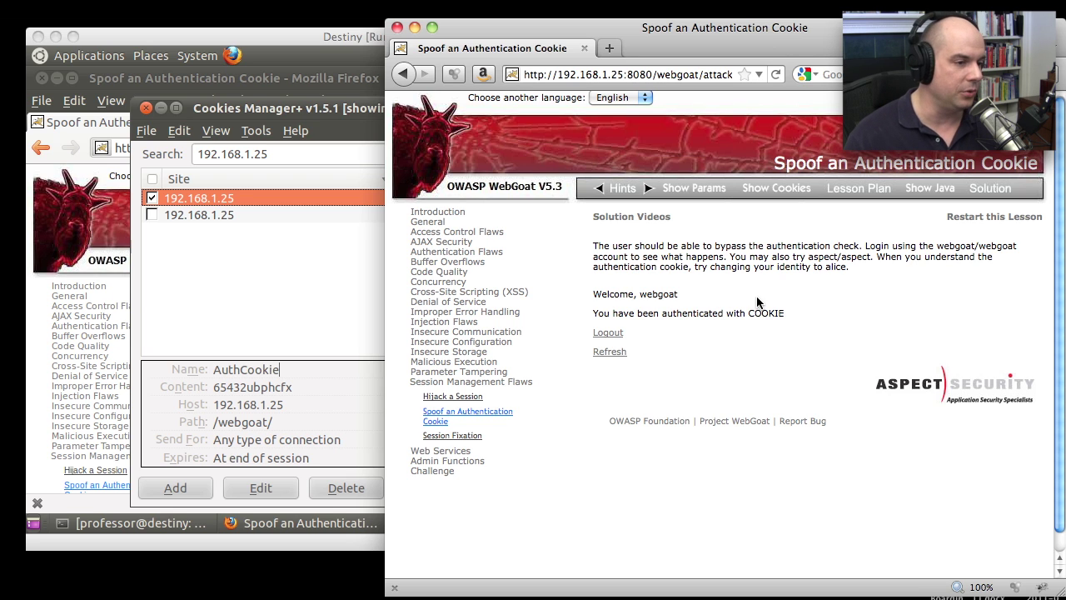
- Log out of the lesson in the virtual machine's browser and check the authentication status in the host browser
{"action": "left_click", "coordinate": [368, 276]}
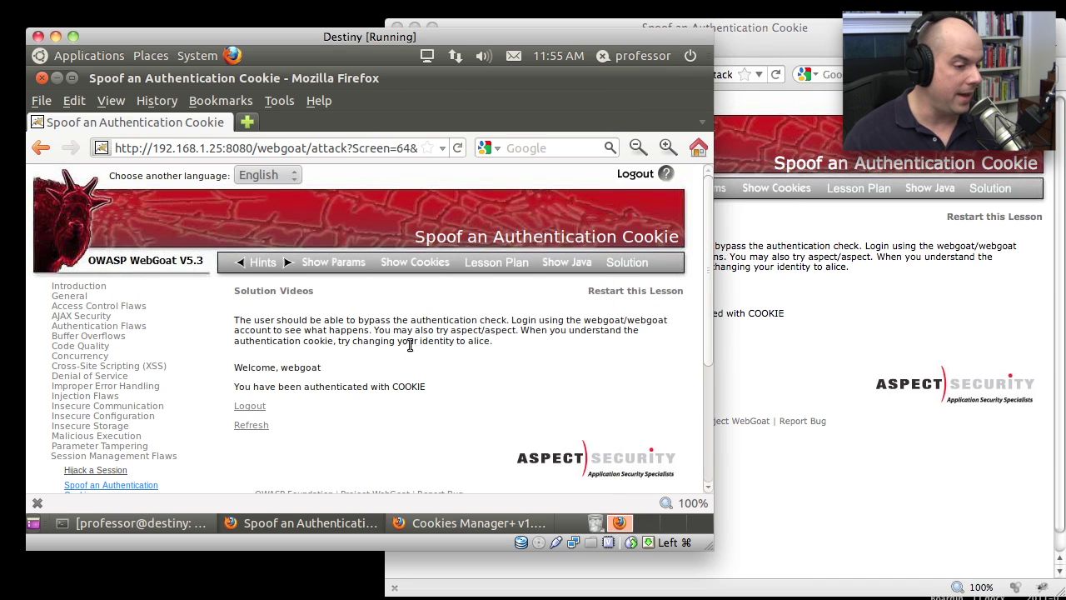
{"action": "left_click", "coordinate": [249, 407]}
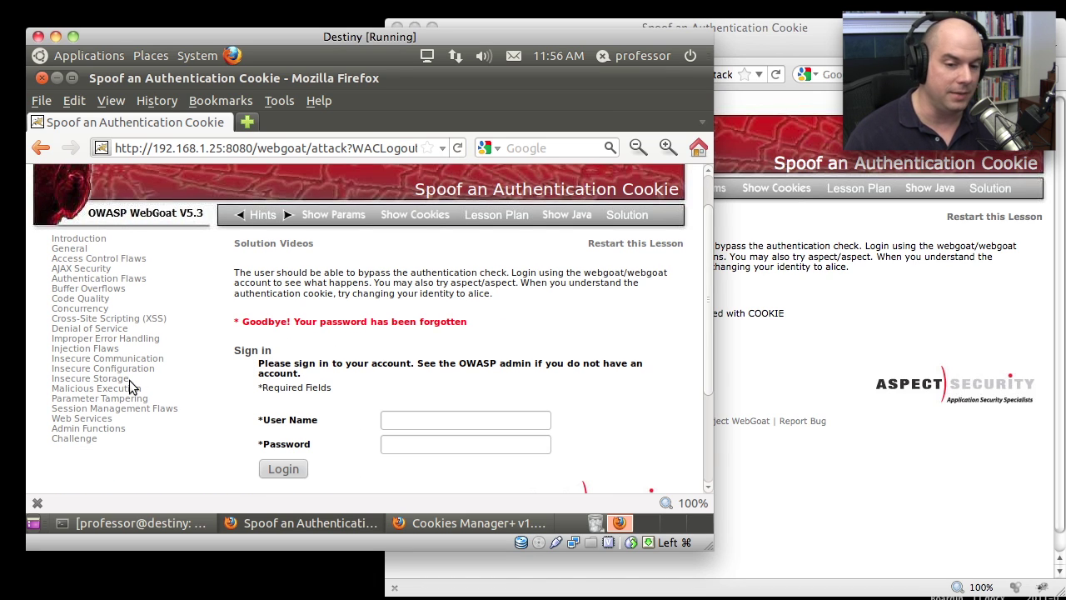
{"action": "left_click", "coordinate": [937, 293]}
{"action": "left_click", "coordinate": [937, 288]}
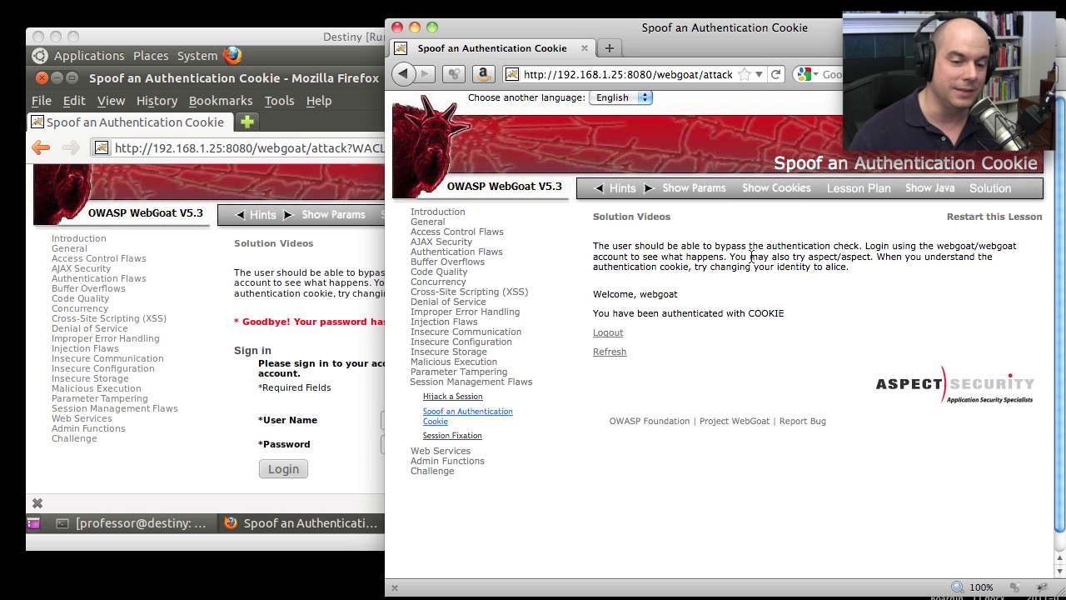
{"action": "left_click_drag", "start_coordinate": [673, 315], "coordinate": [771, 312]}
{"action": "left_click", "coordinate": [771, 311]}
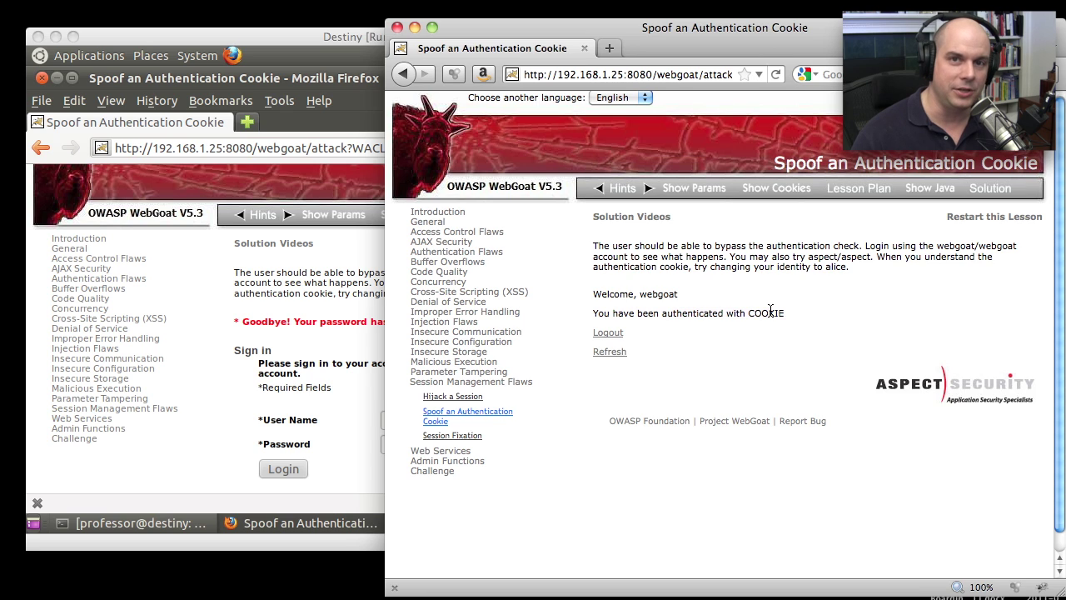